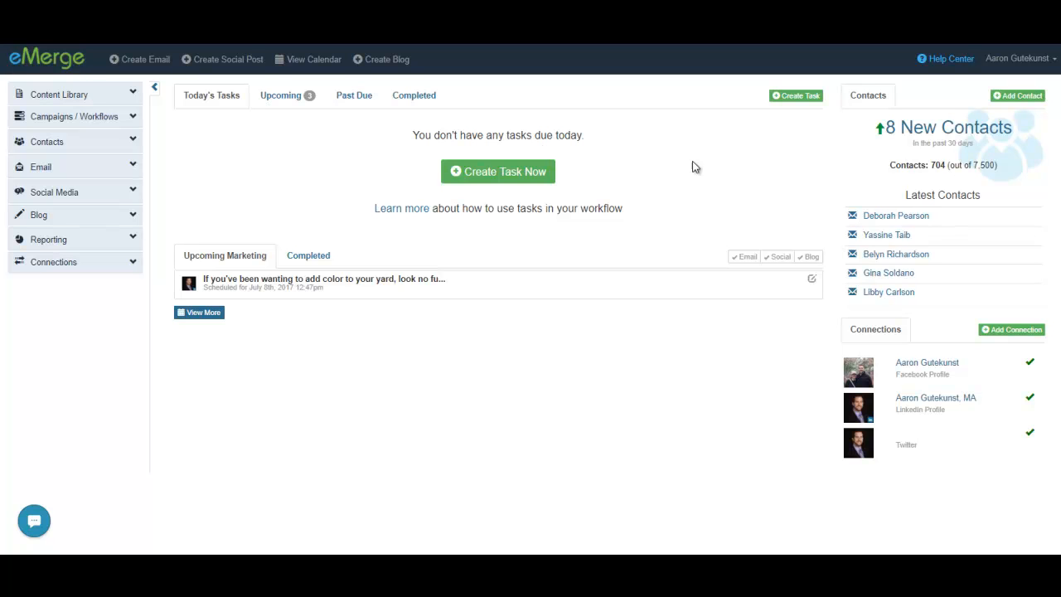
Open the Consumer Touch campaign settings and collapse the side navigation.
click(96, 119)
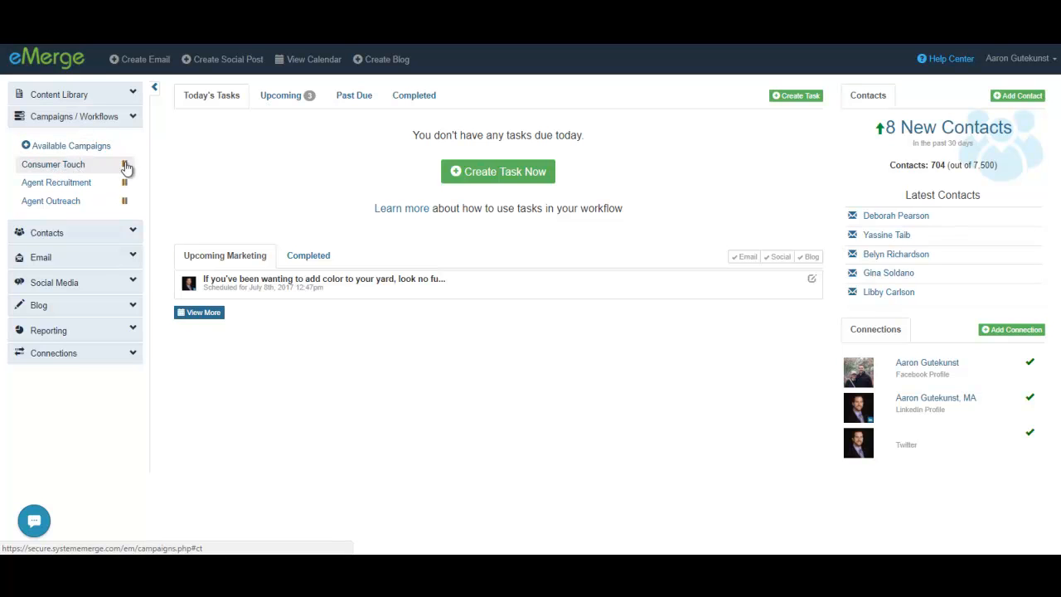
click(71, 166)
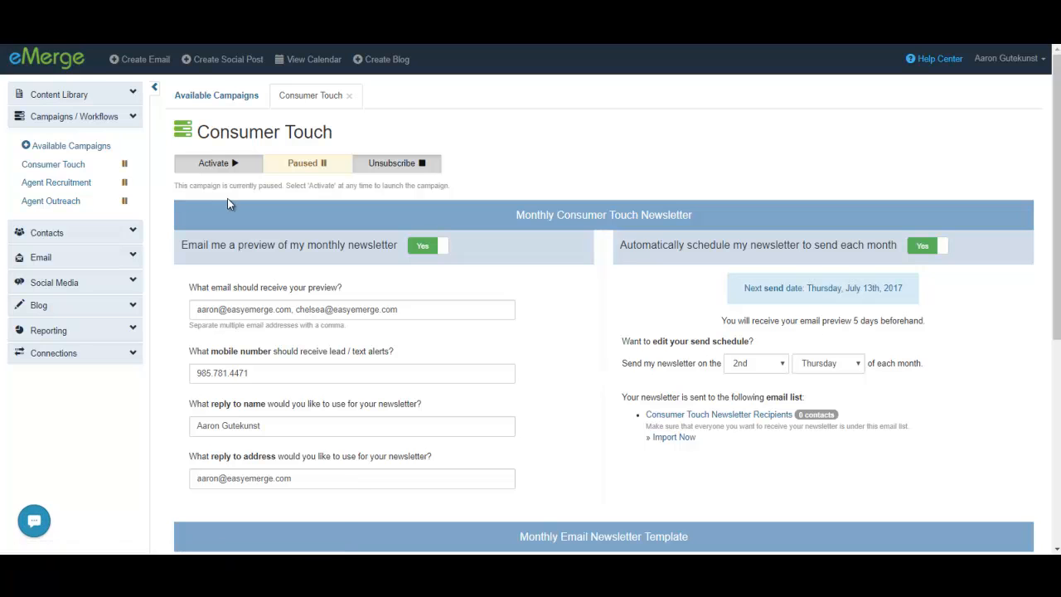
click(156, 90)
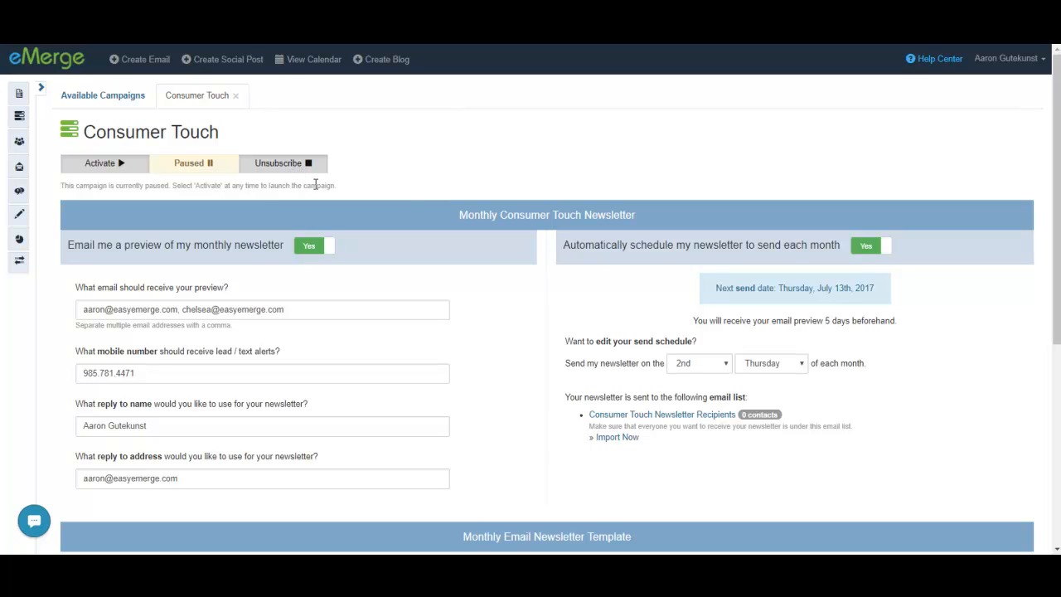
Review the newsletter preview settings, including the preview email recipients, text alert number, and reply-to name and address.
scroll(553, 269, down, 2)
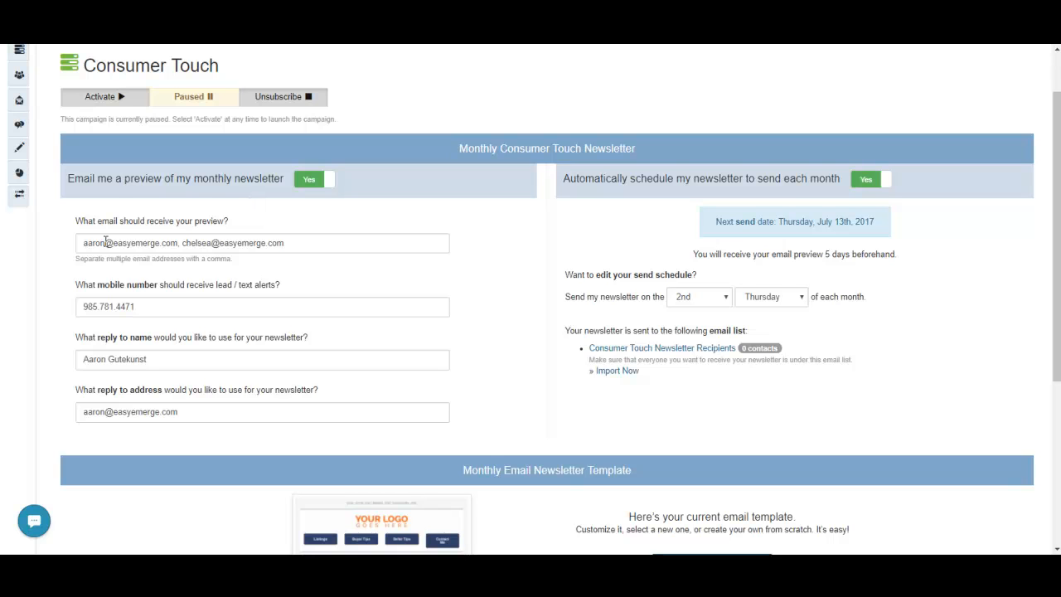
drag(80, 243, 284, 245)
click(178, 246)
click(289, 245)
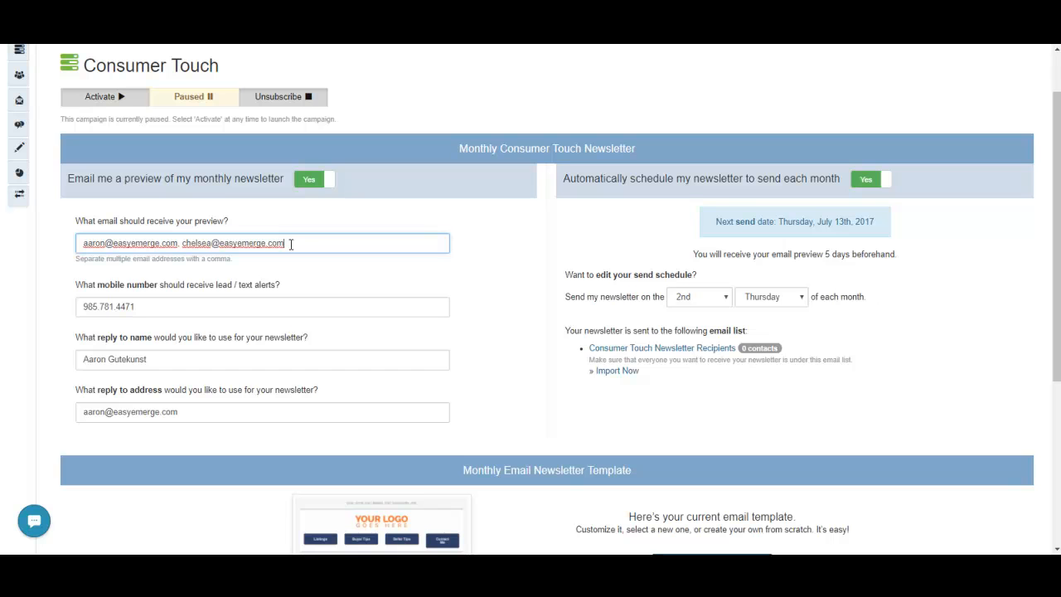
scroll(175, 230, down, 2)
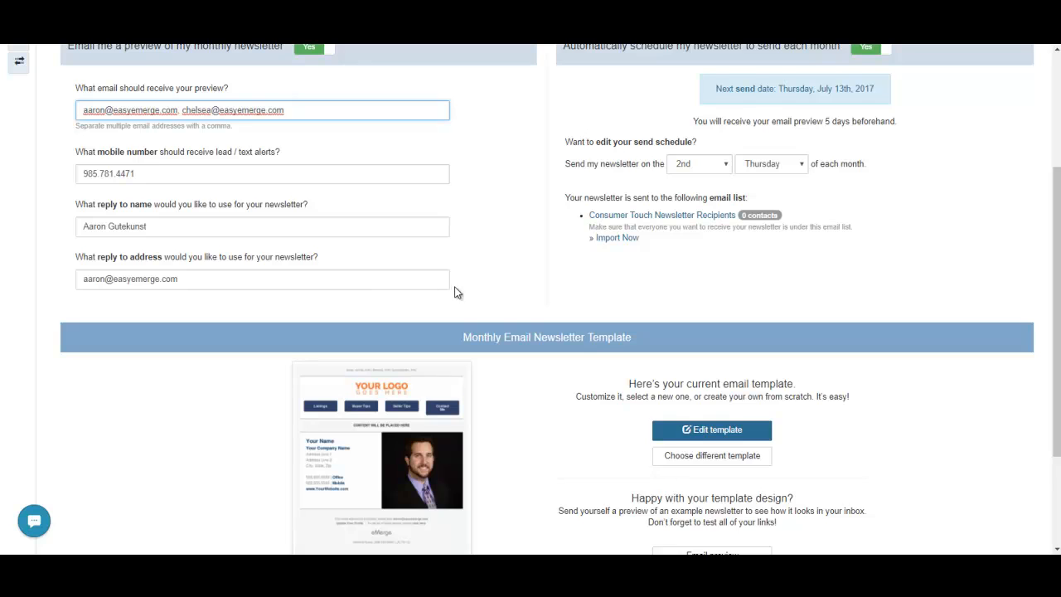
scroll(544, 282, up, 3)
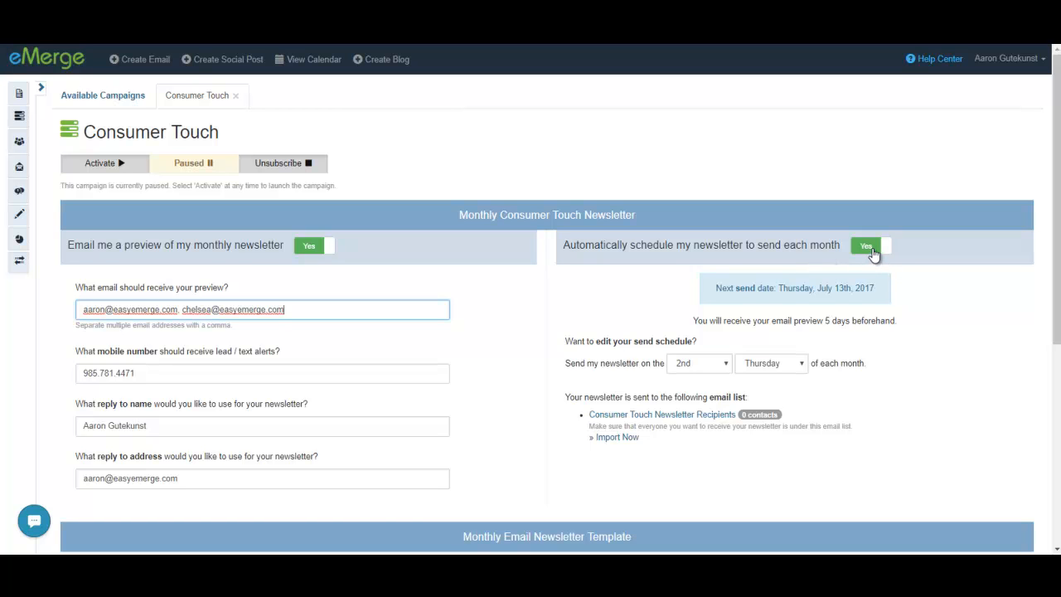
Examine the automatic newsletter scheduling settings, including the next send date, preview timing, send-day options and recipient list.
scroll(893, 307, down, 1)
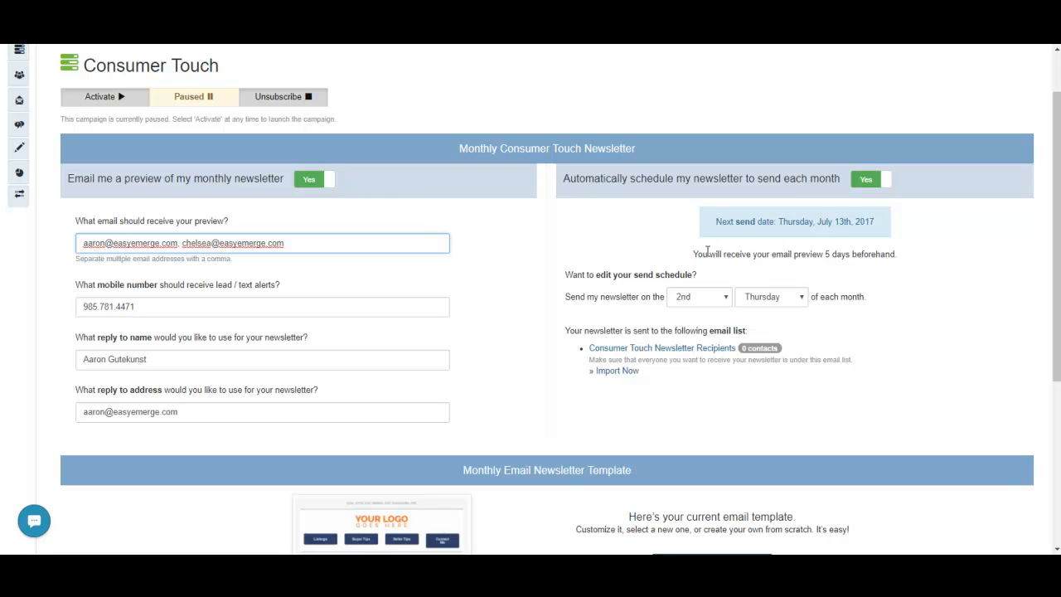
drag(726, 223, 900, 237)
click(916, 240)
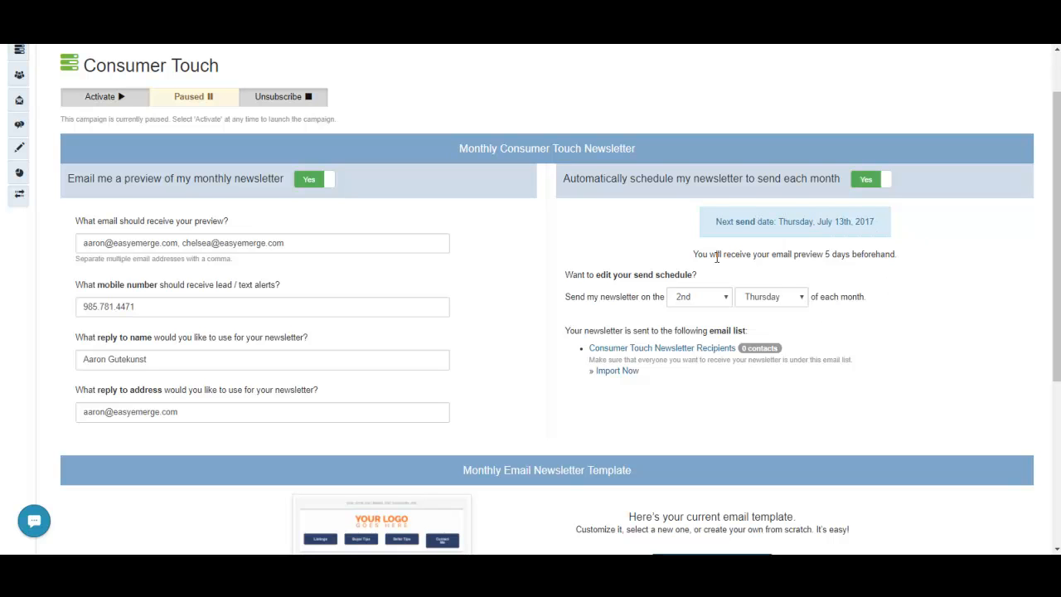
drag(704, 255, 844, 259)
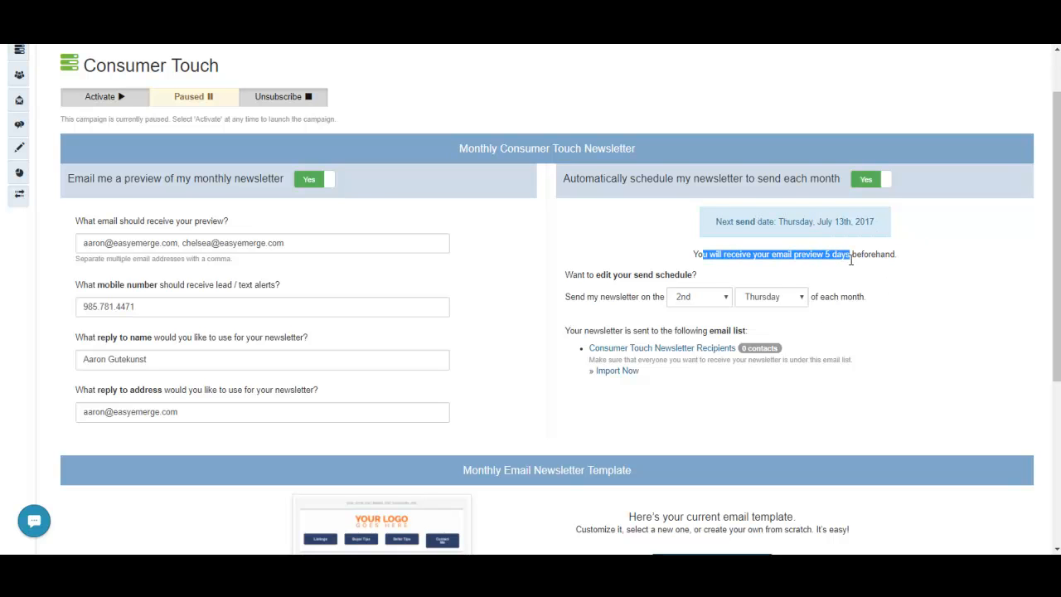
click(843, 273)
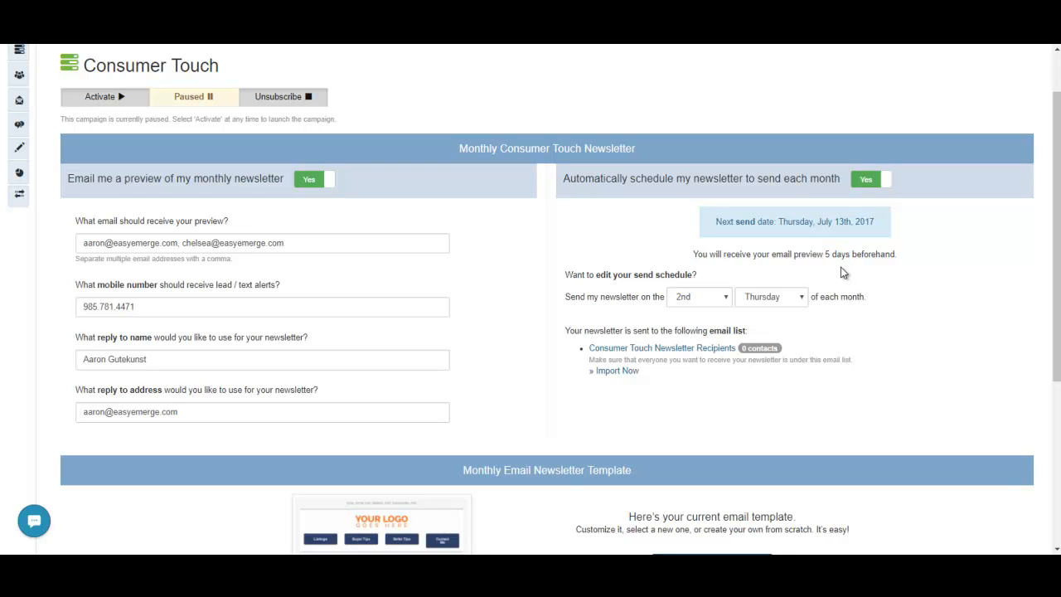
click(721, 299)
click(726, 279)
scroll(841, 339, down, 1)
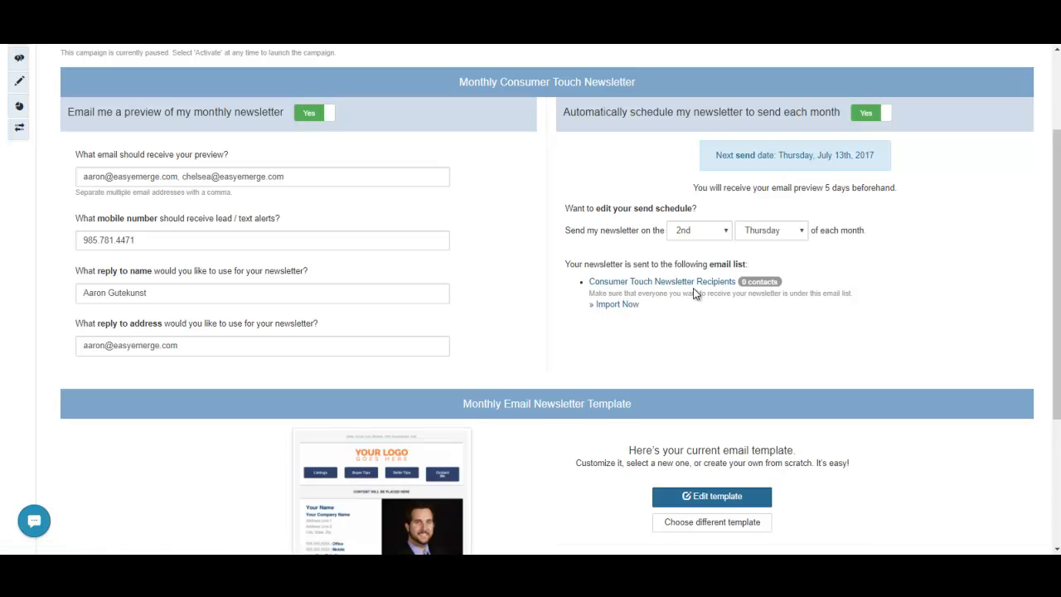
Check where contact lists are found in the navigation, and go back to the campaign's newsletter recipients list.
scroll(99, 108, up, 2)
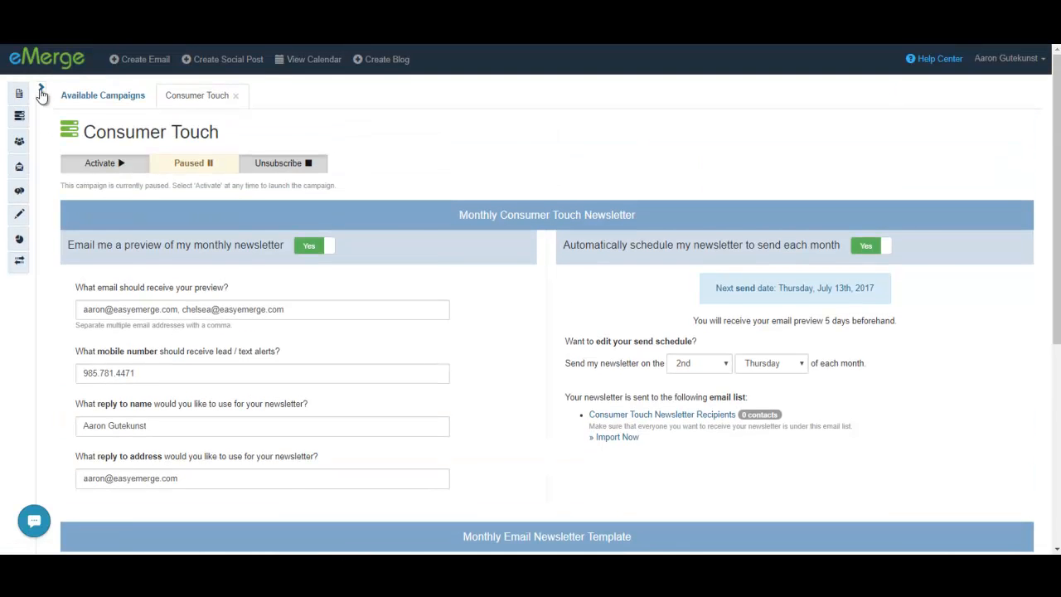
click(41, 88)
click(52, 148)
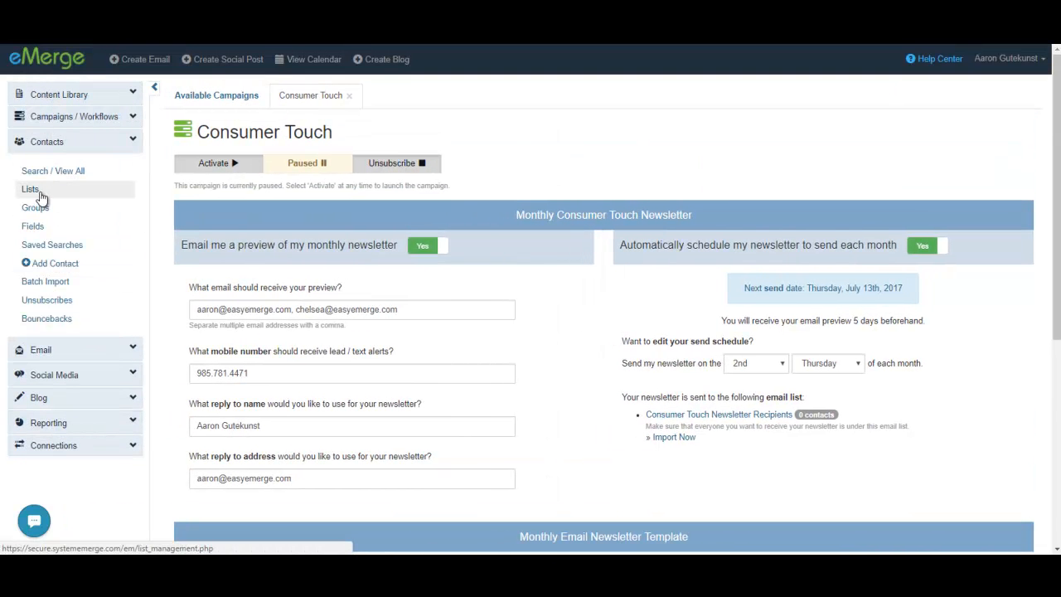
click(77, 141)
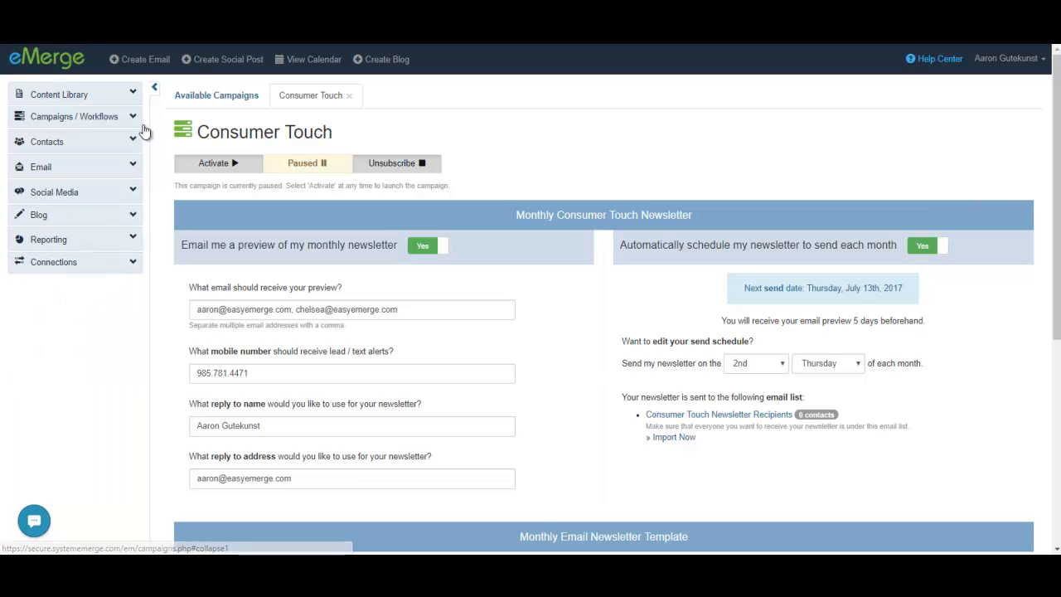
click(154, 88)
scroll(580, 291, down, 2)
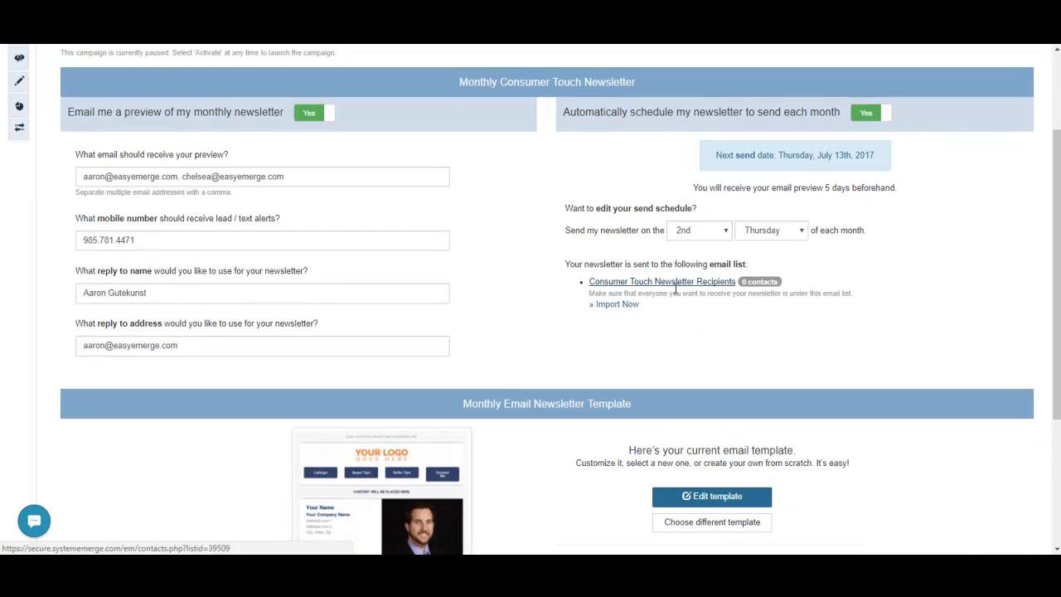
View the current monthly newsletter template in the editor and return to the Consumer Touch campaign without saving.
scroll(600, 323, down, 3)
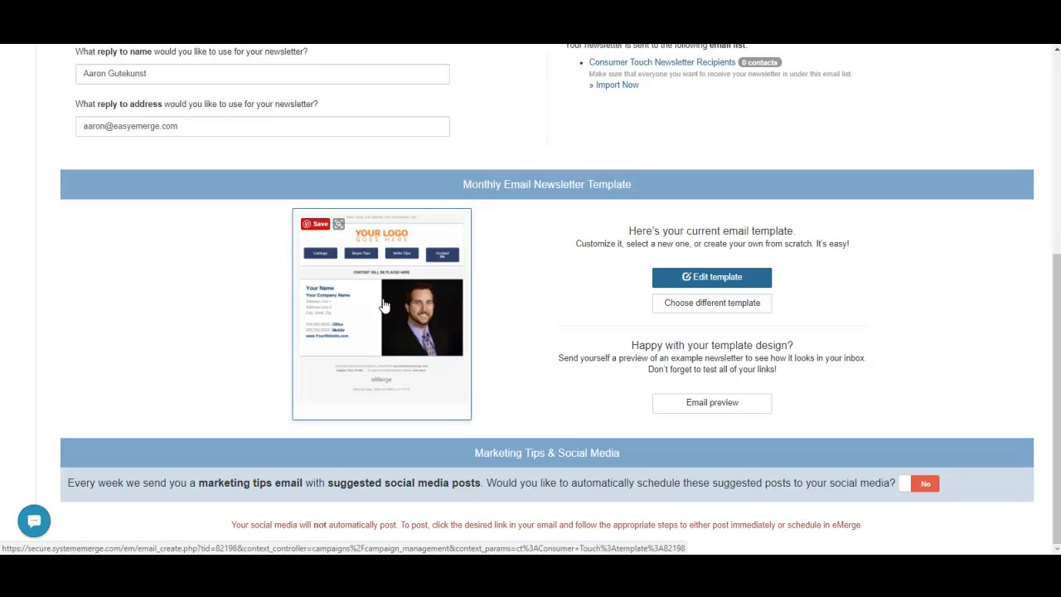
click(714, 280)
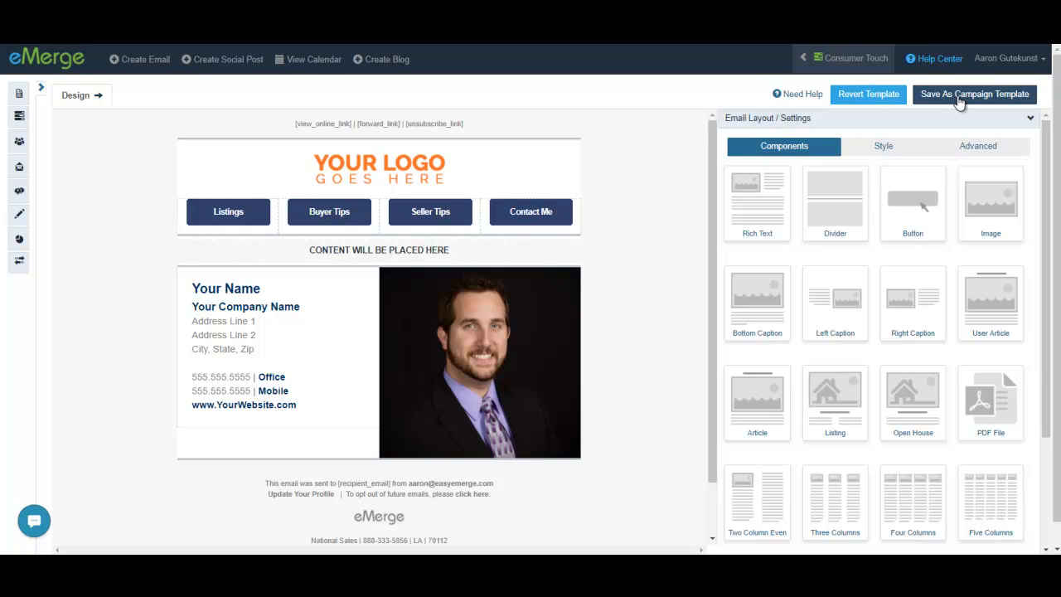
click(847, 58)
click(590, 91)
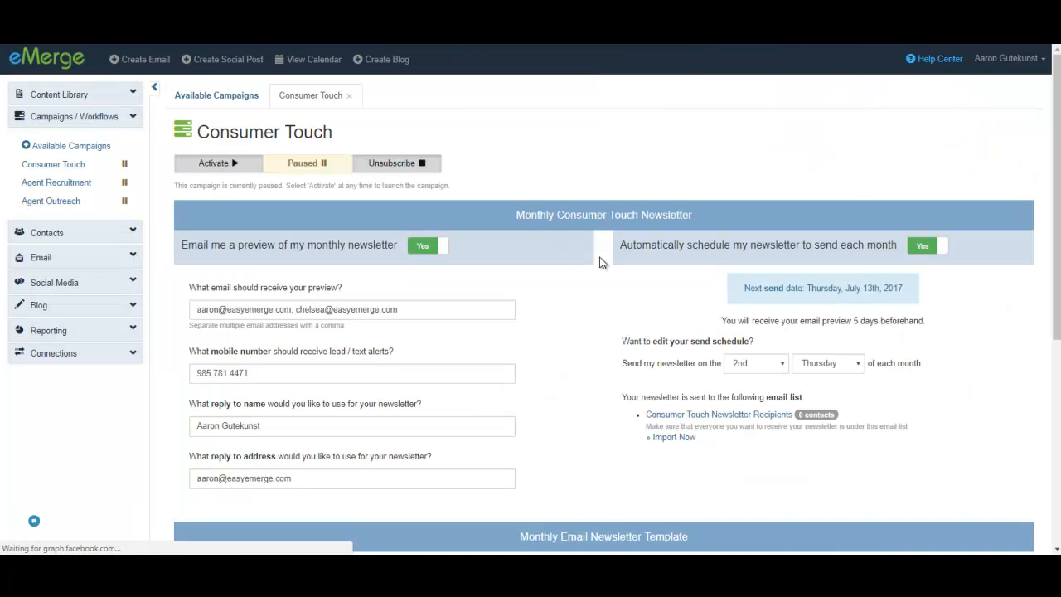
Open the template library to choose a different monthly newsletter template and browse the campaign-ready categories.
scroll(602, 258, down, 2)
scroll(602, 263, down, 5)
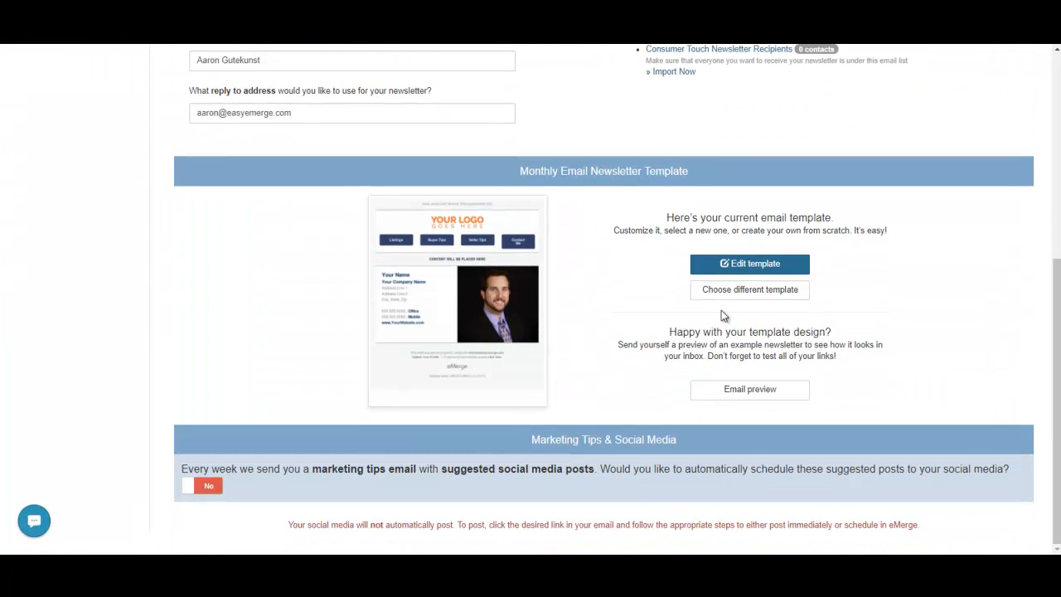
click(755, 295)
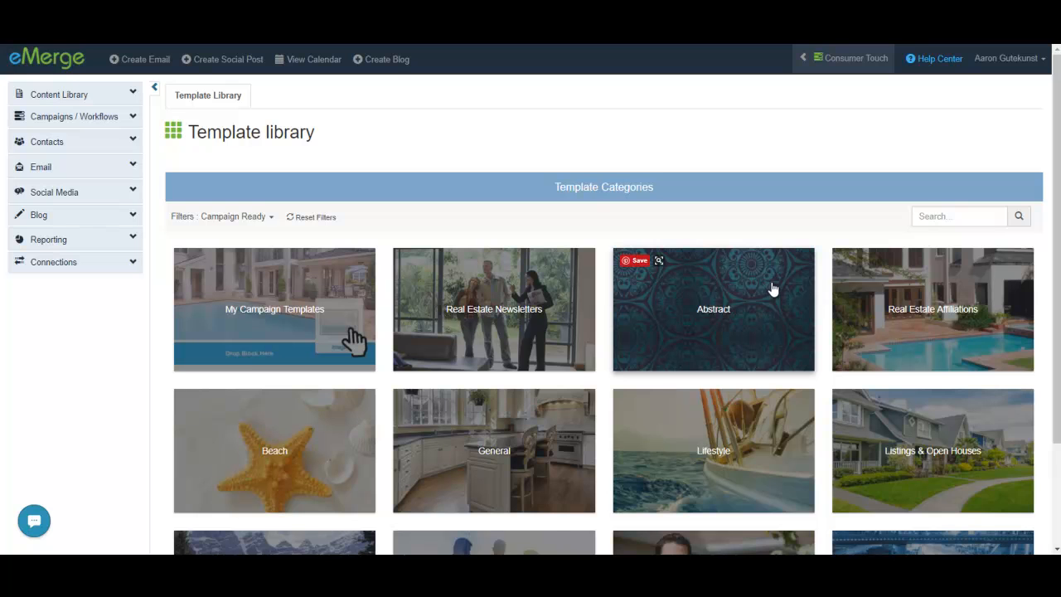
scroll(771, 290, down, 3)
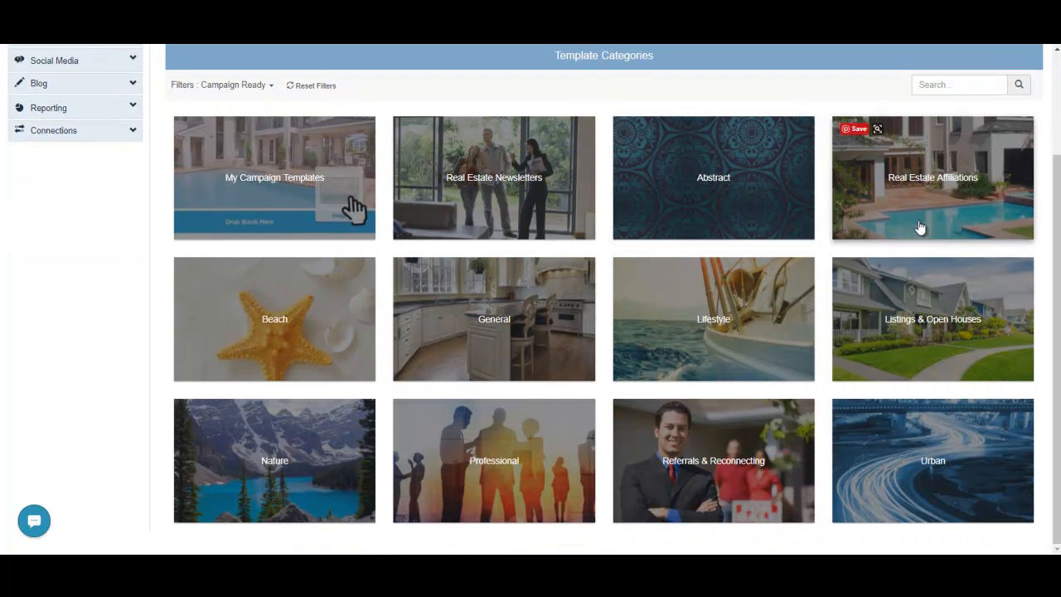
scroll(773, 422, up, 1)
scroll(773, 422, up, 2)
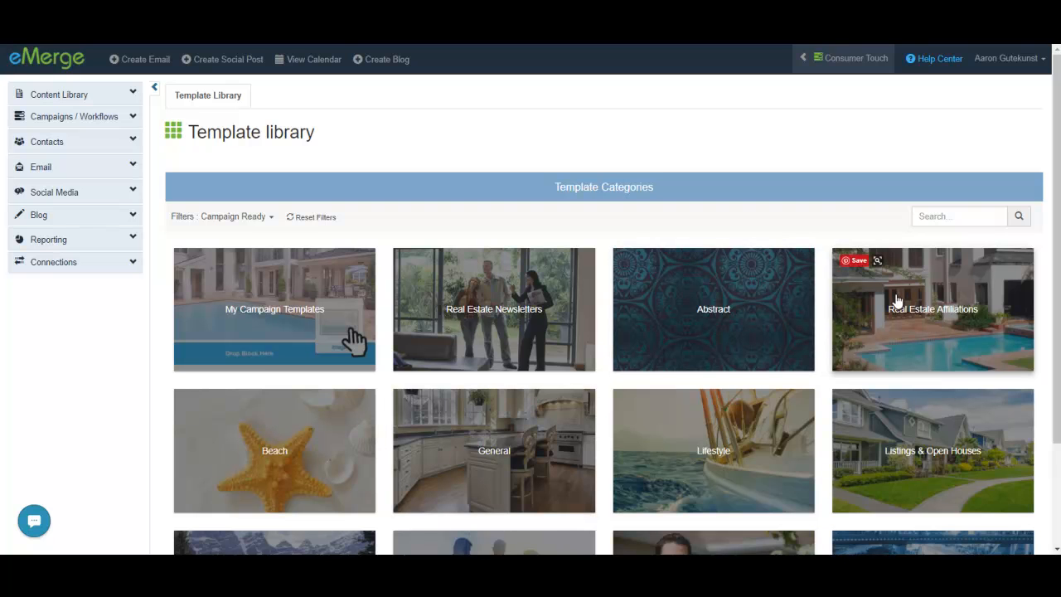
scroll(568, 390, down, 3)
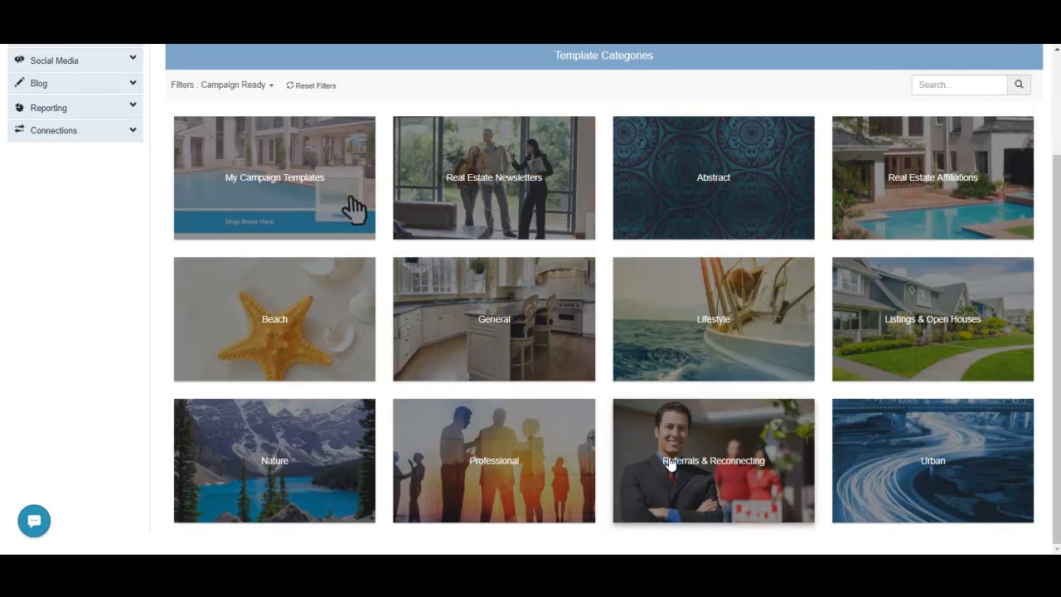
scroll(596, 339, up, 3)
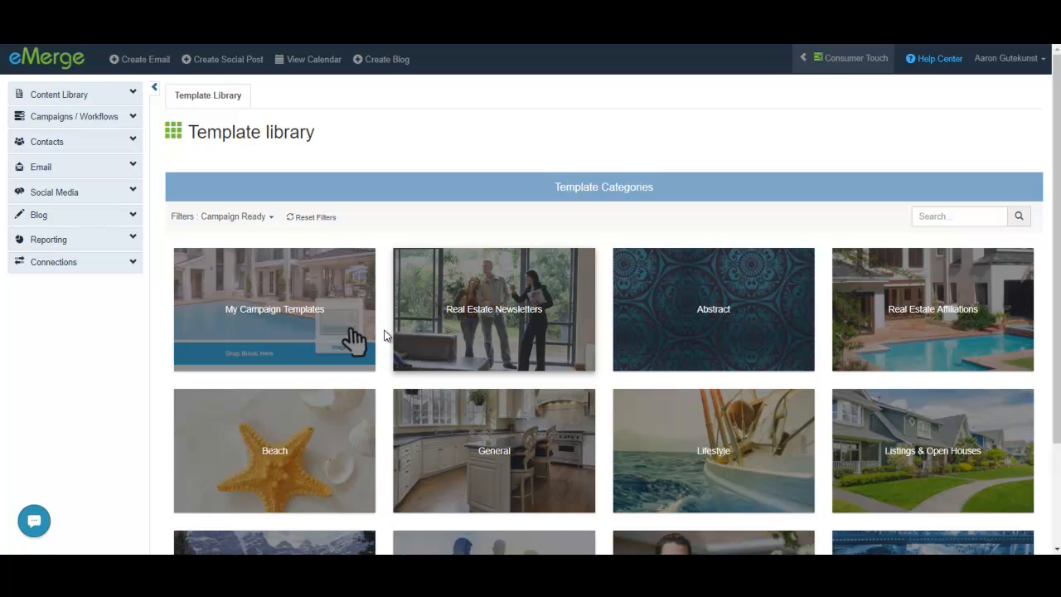
Open "My newsletter template" from My Campaign Templates in the editor and look over its layout and content placeholder.
click(83, 168)
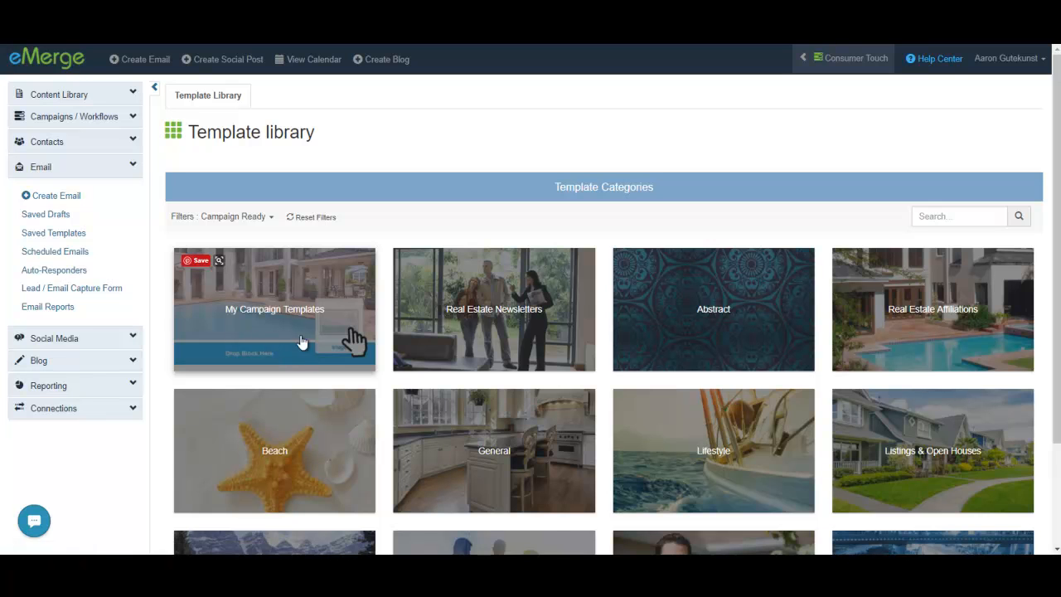
click(278, 320)
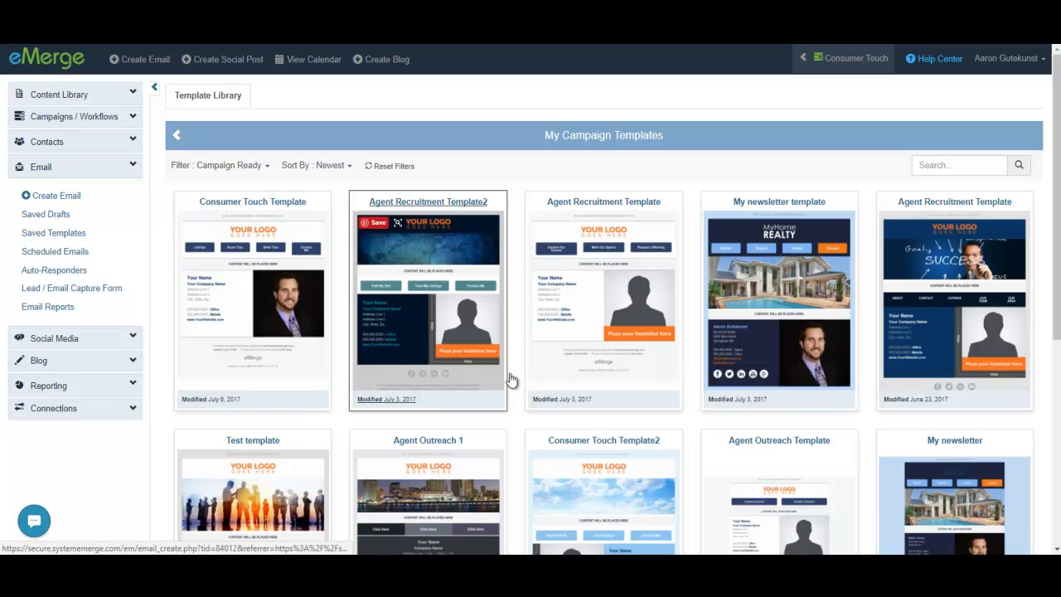
click(780, 286)
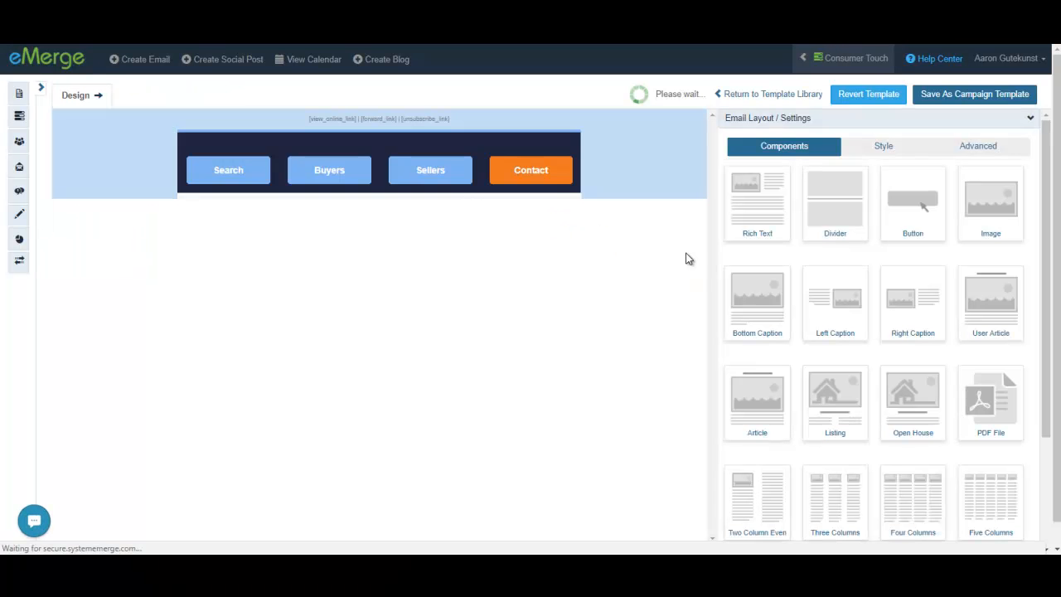
scroll(498, 266, down, 1)
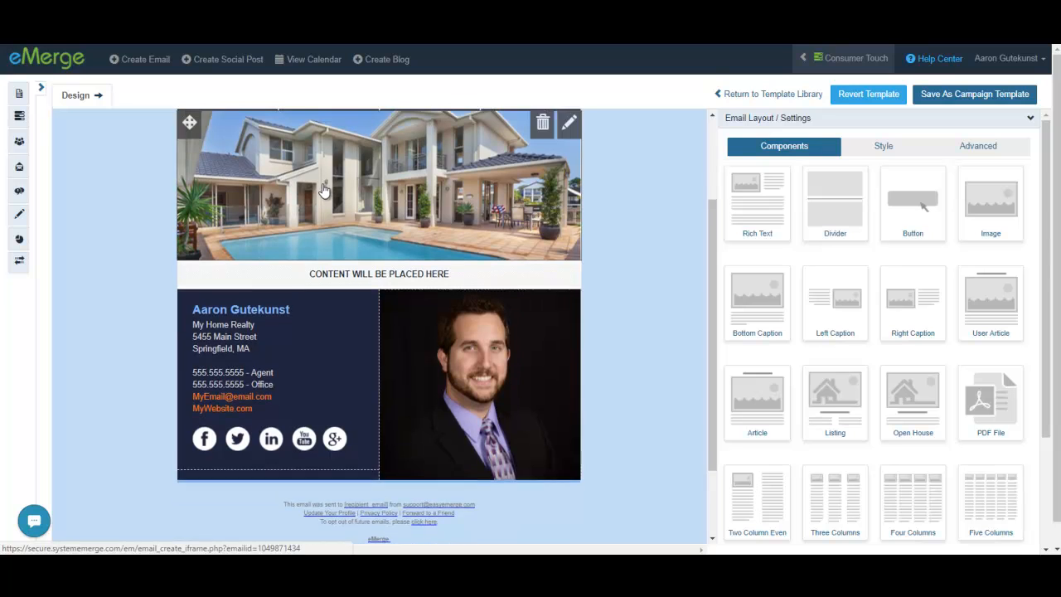
scroll(328, 199, up, 1)
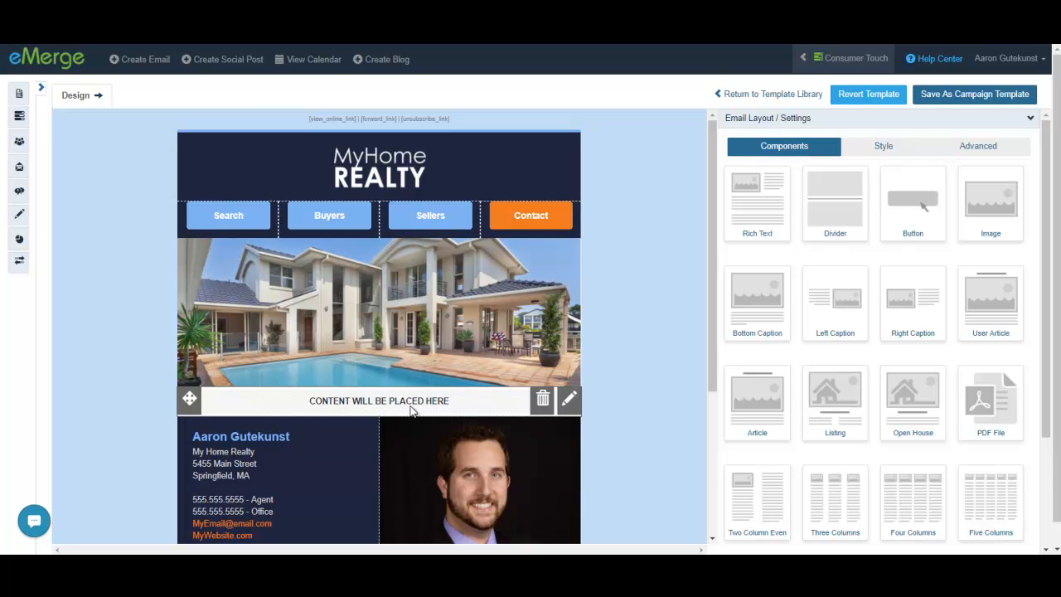
click(382, 403)
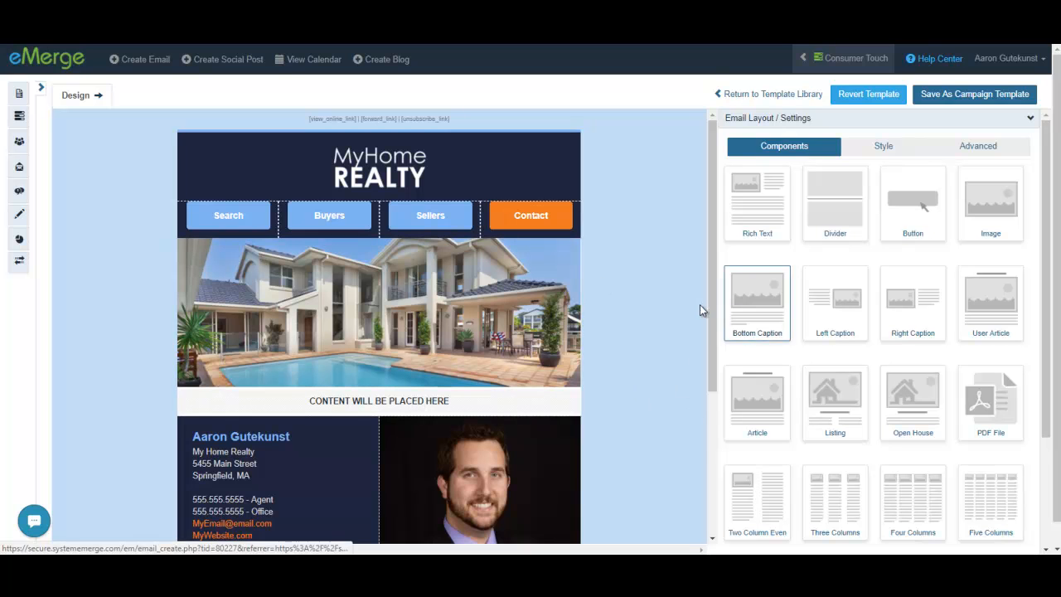
Save the MyHome Realty newsletter as the campaign template, keeping the unedited content as is.
click(977, 97)
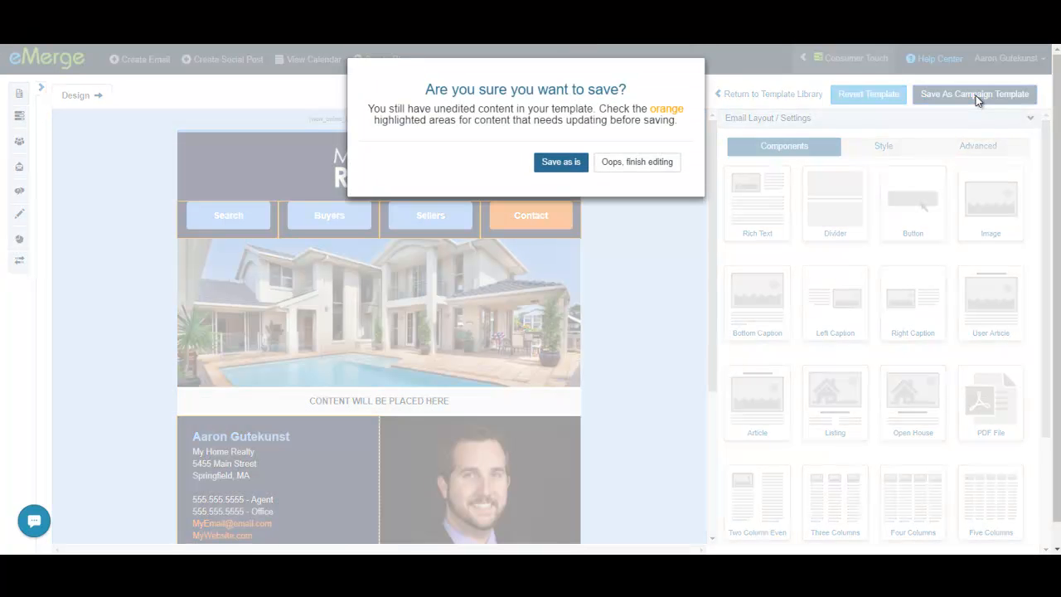
click(566, 167)
click(630, 184)
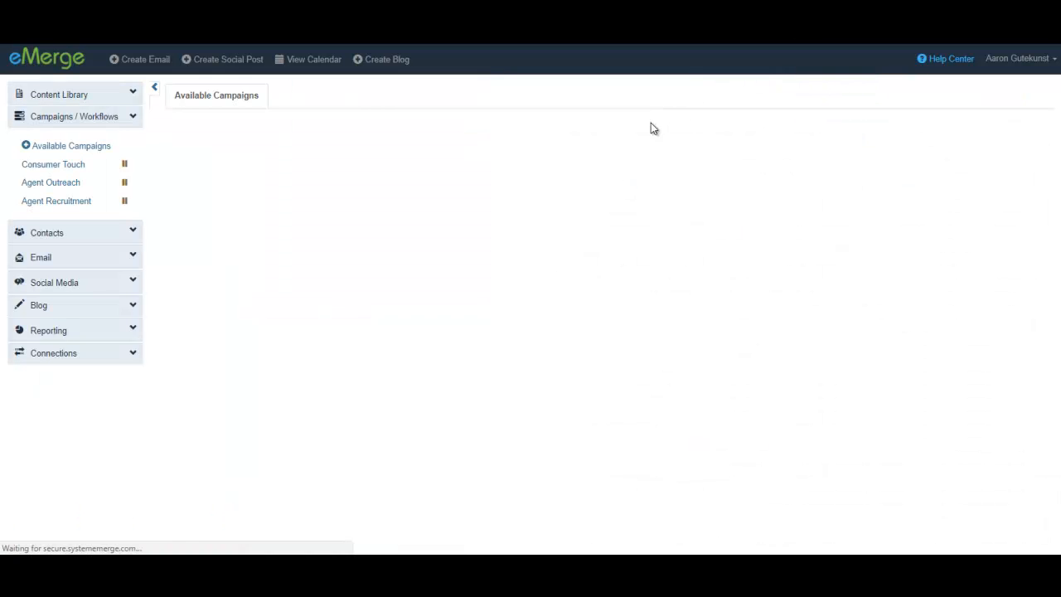
Turn on automatic scheduling of the weekly suggested social media posts under Marketing Tips & Social Media.
scroll(659, 197, down, 5)
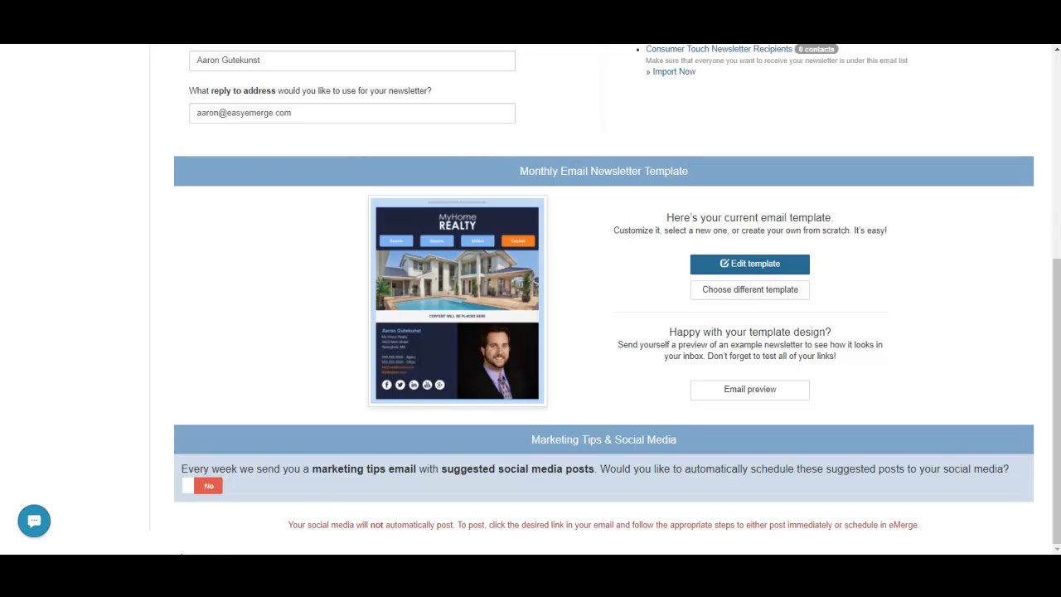
click(208, 489)
scroll(597, 363, down, 2)
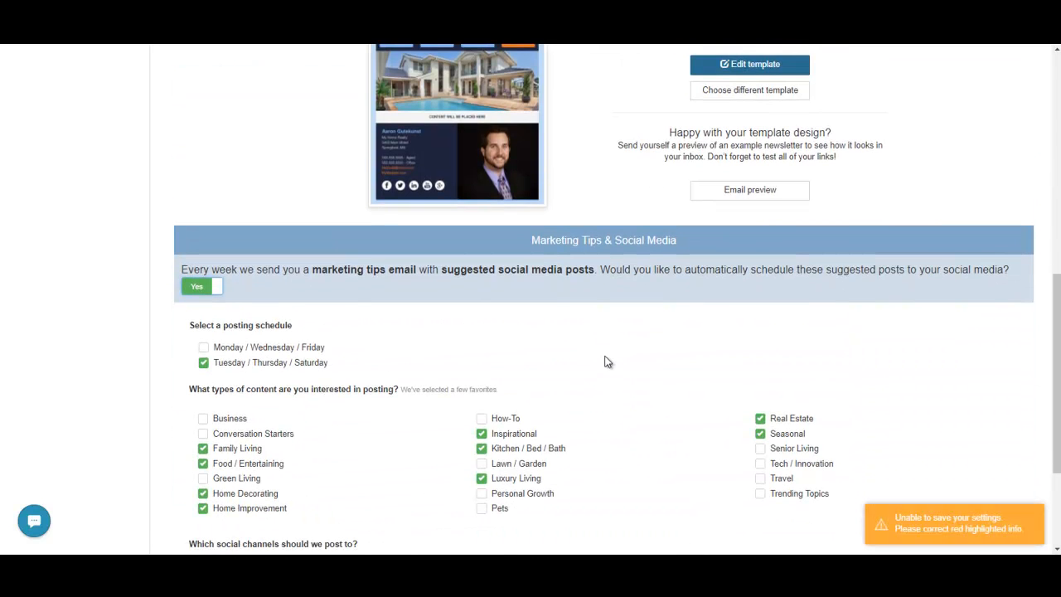
Switch the social media posting schedule to Monday / Wednesday / Friday.
scroll(604, 359, down, 2)
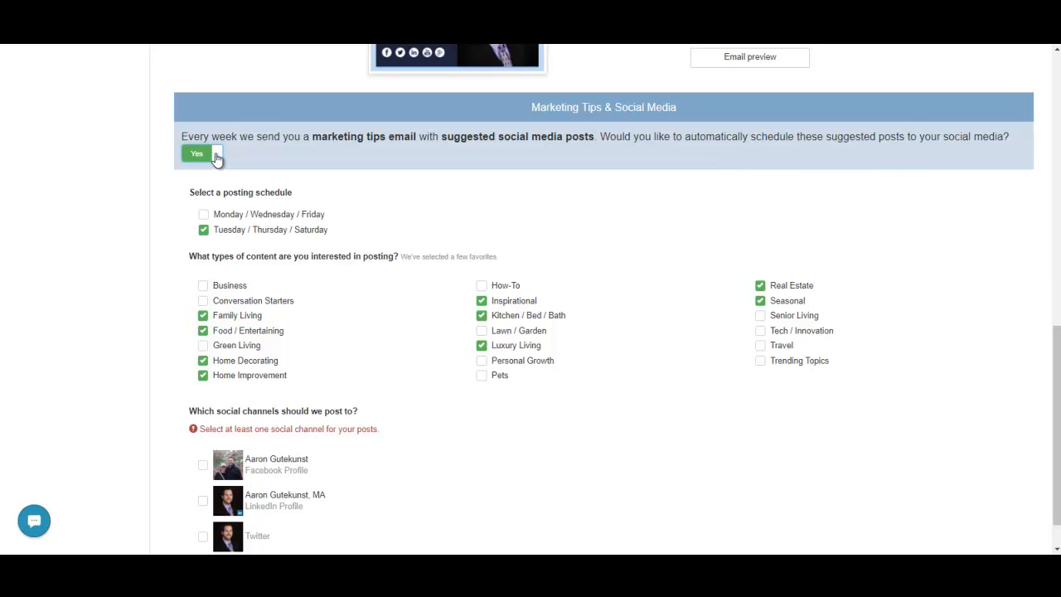
click(203, 229)
click(204, 214)
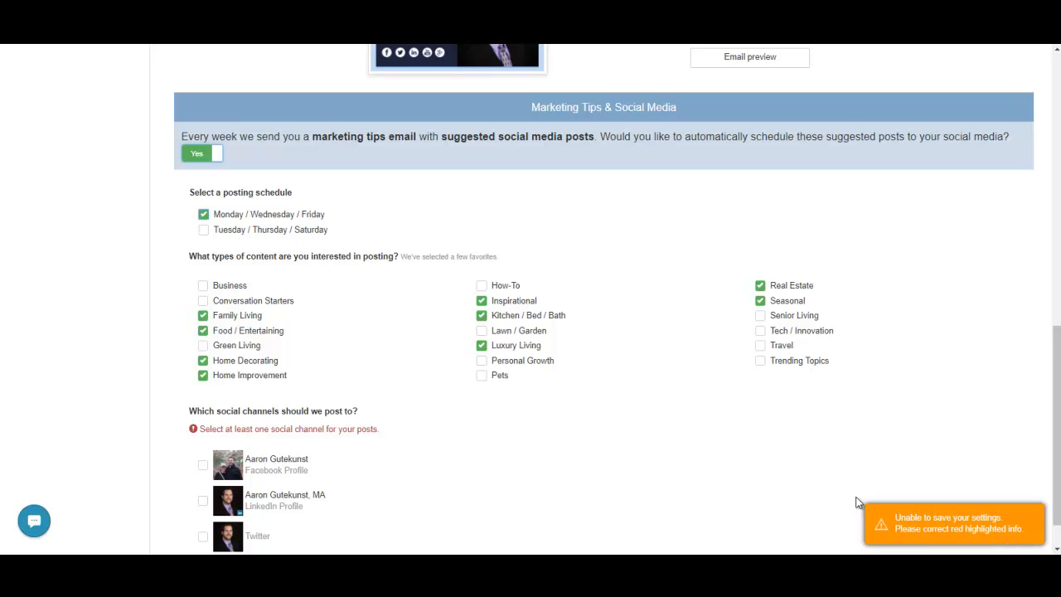
Choose the LinkedIn profile and Twitter as the social channels for the automatic posts.
scroll(688, 427, down, 1)
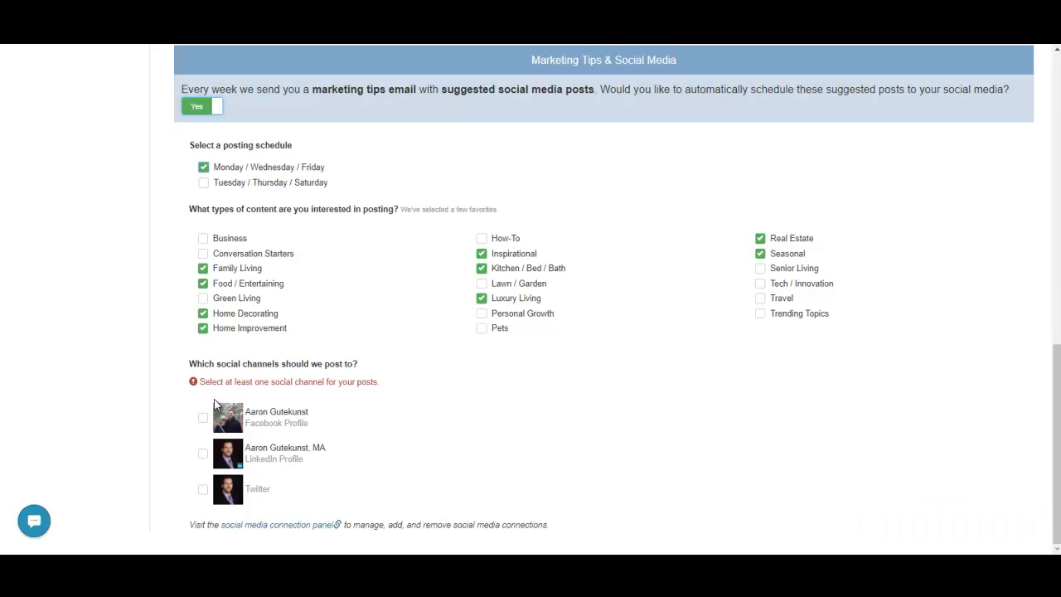
click(203, 455)
click(203, 490)
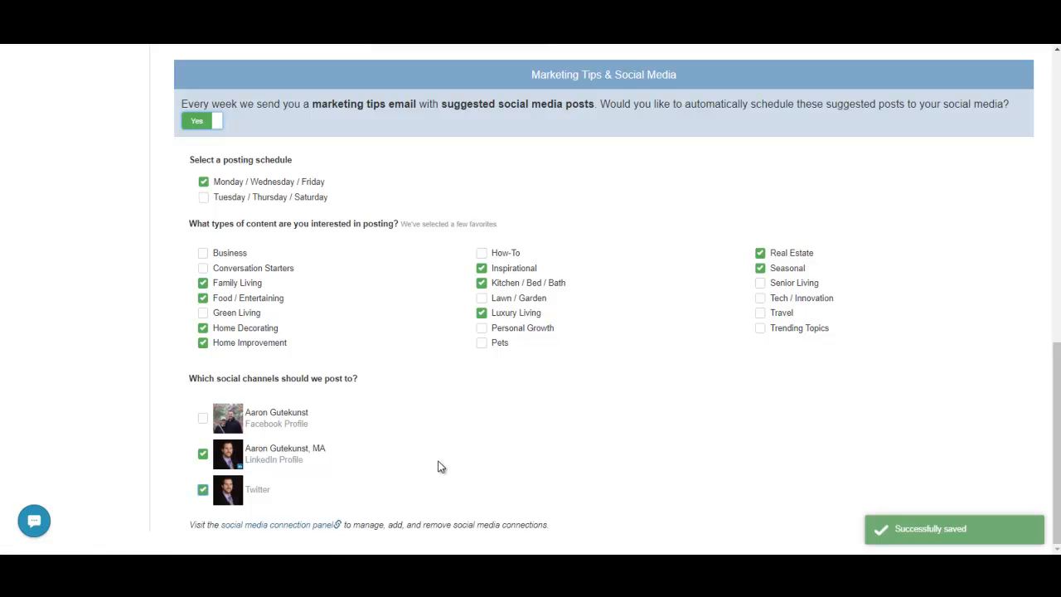
Set the posting schedule to Tuesday / Thursday / Saturday and add Green Living and Personal Growth to the content types.
click(203, 199)
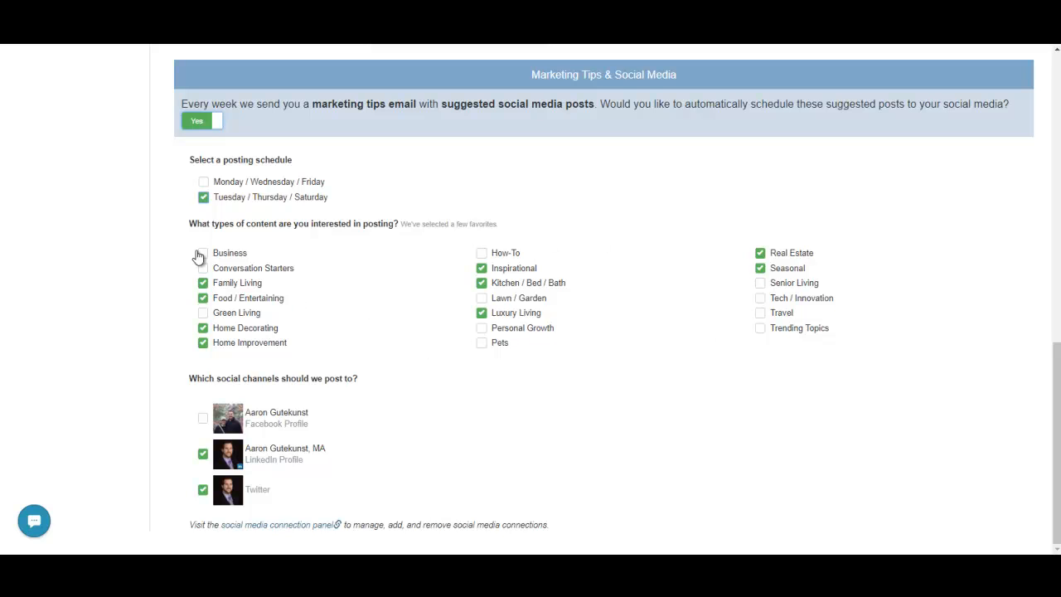
click(204, 315)
click(482, 329)
Activate the Consumer Touch campaign and confirm the activation despite the unedited areas.
scroll(654, 235, up, 9)
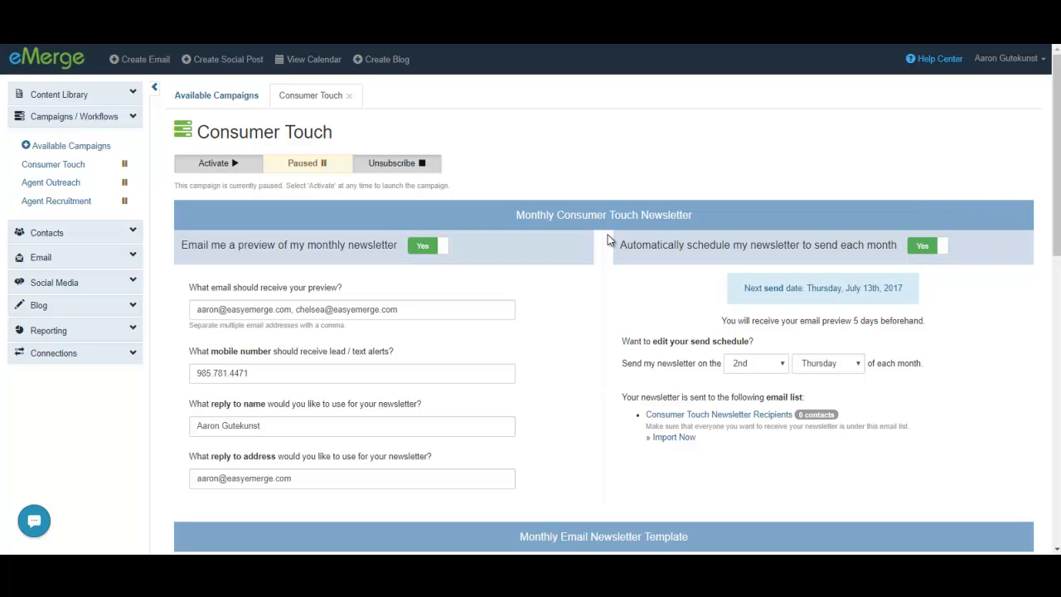
click(219, 164)
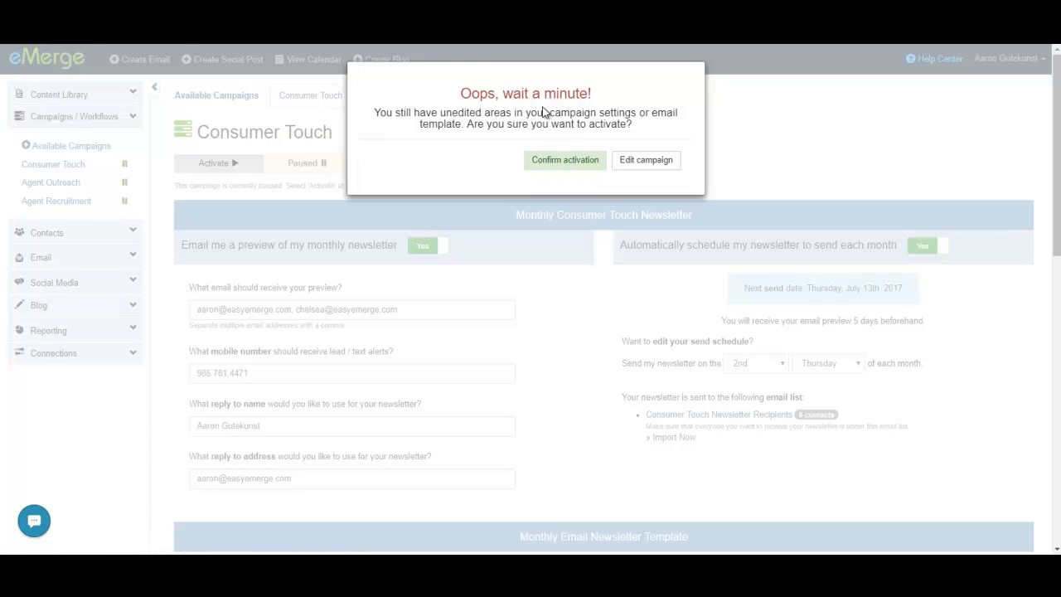
click(567, 165)
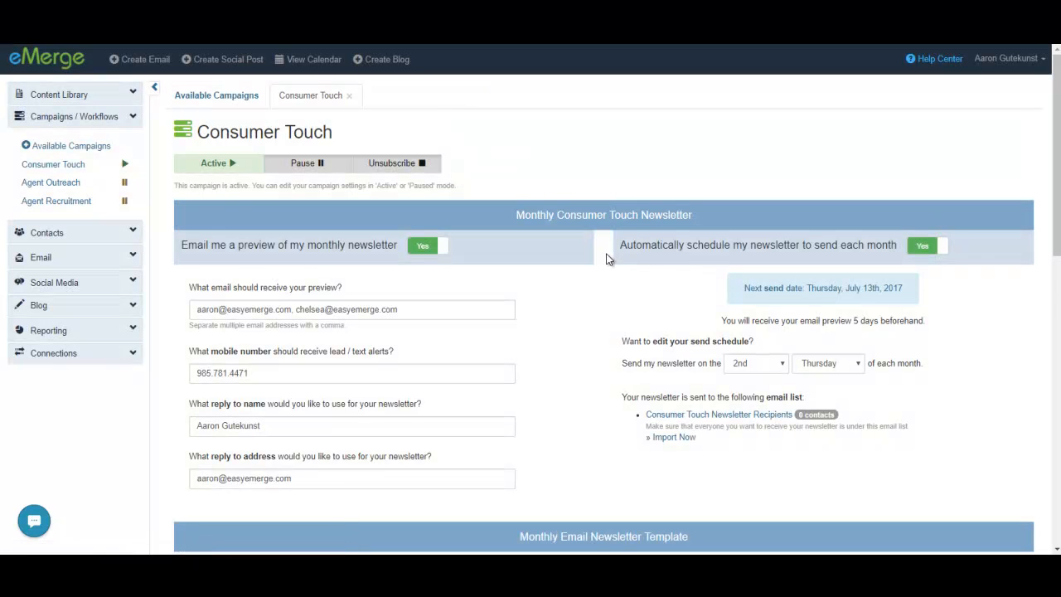